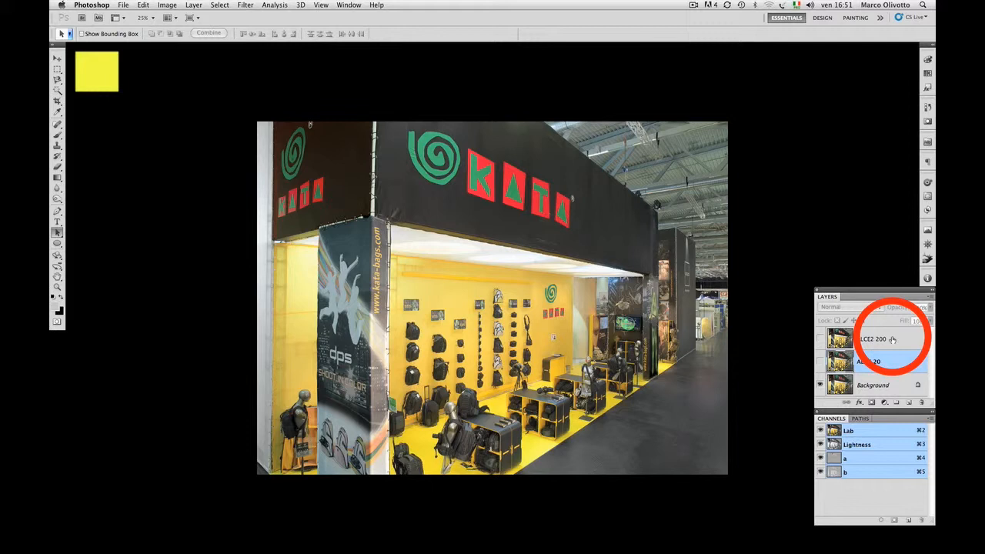
Step: Compare the image with and without the ALCE2 200 layer, leaving that layer hidden
left_click(820, 340)
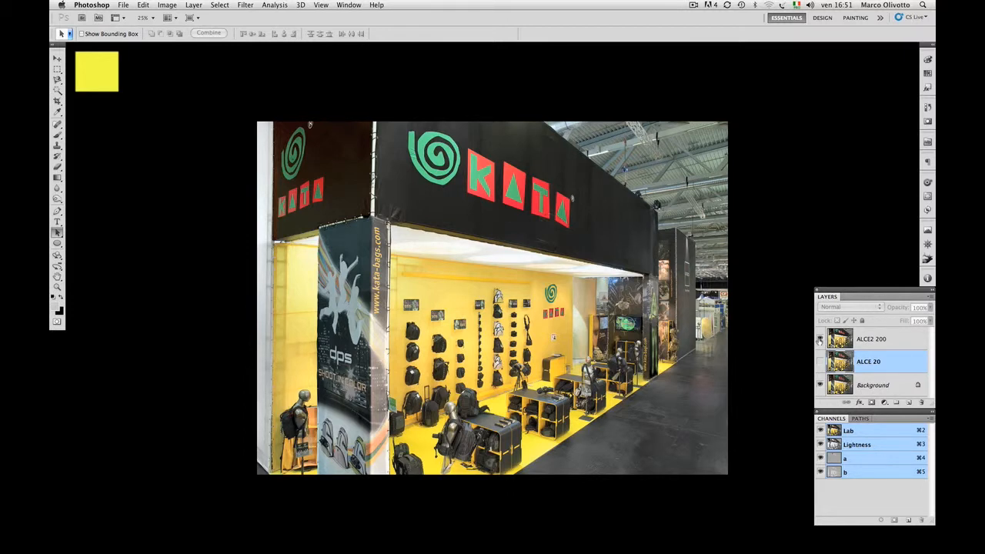
left_click(820, 340)
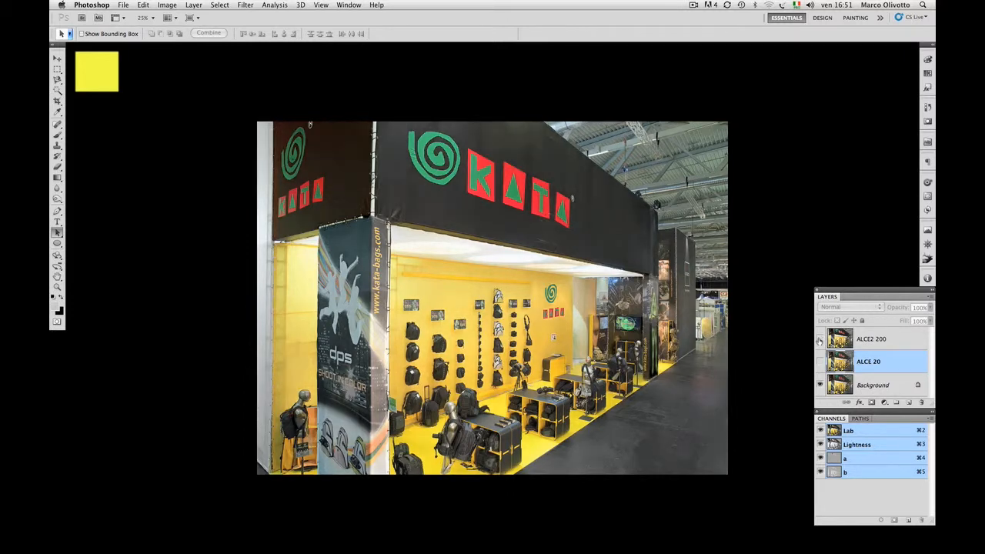
left_click(820, 339)
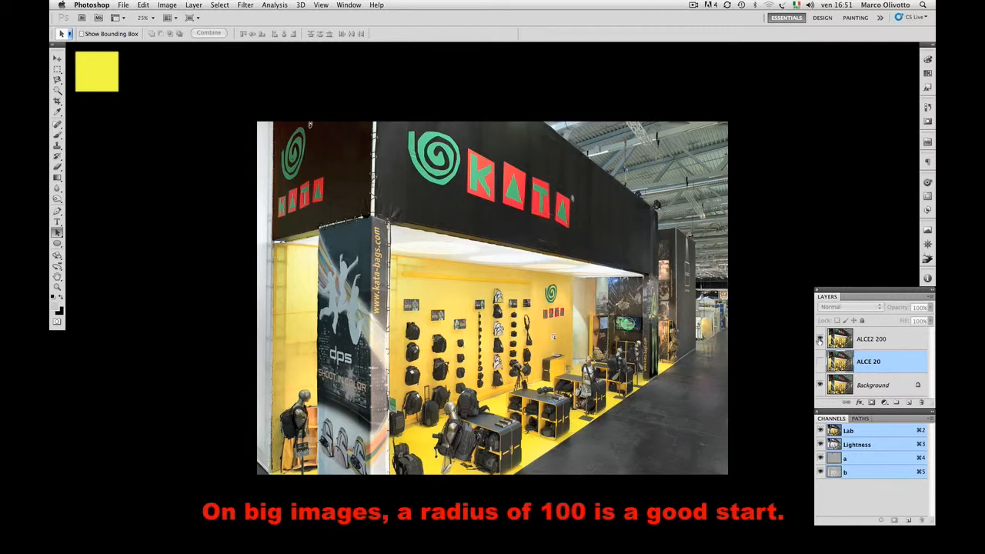
left_click(820, 340)
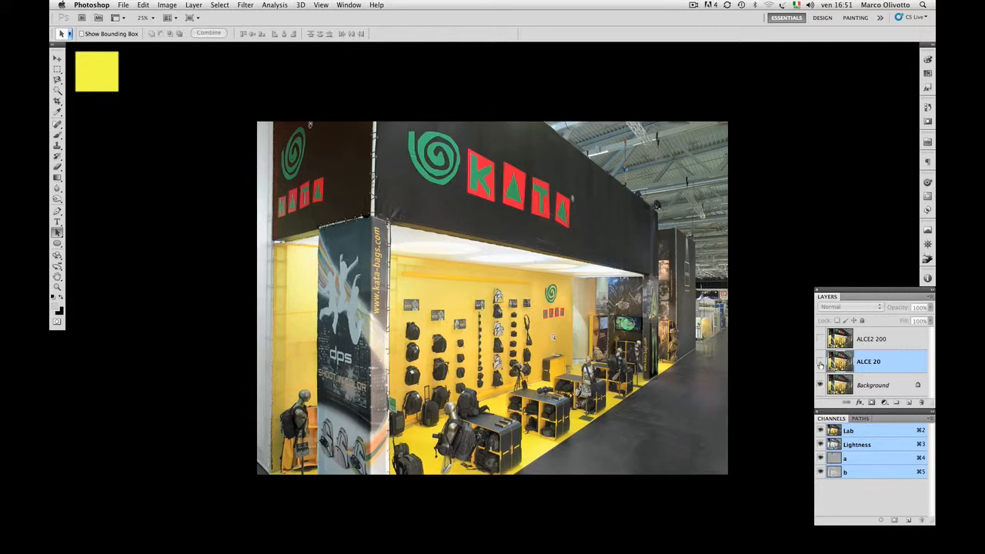
Step: Show the ALCE 20 layer and compare its effect on the yellow backpack wall at 100% zoom
left_click(820, 361)
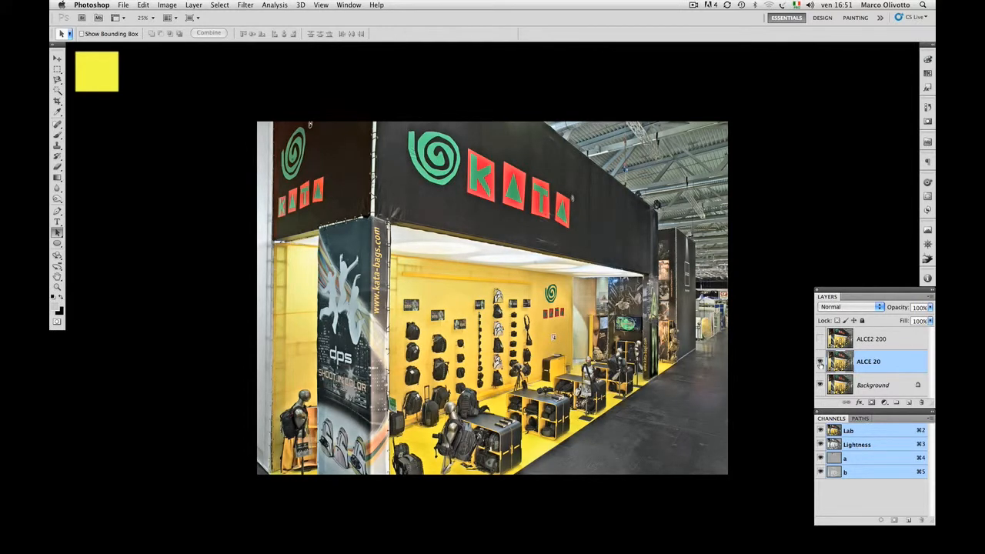
key("super+plus")
key("super+plus")
key("super+plus")
key("super+plus")
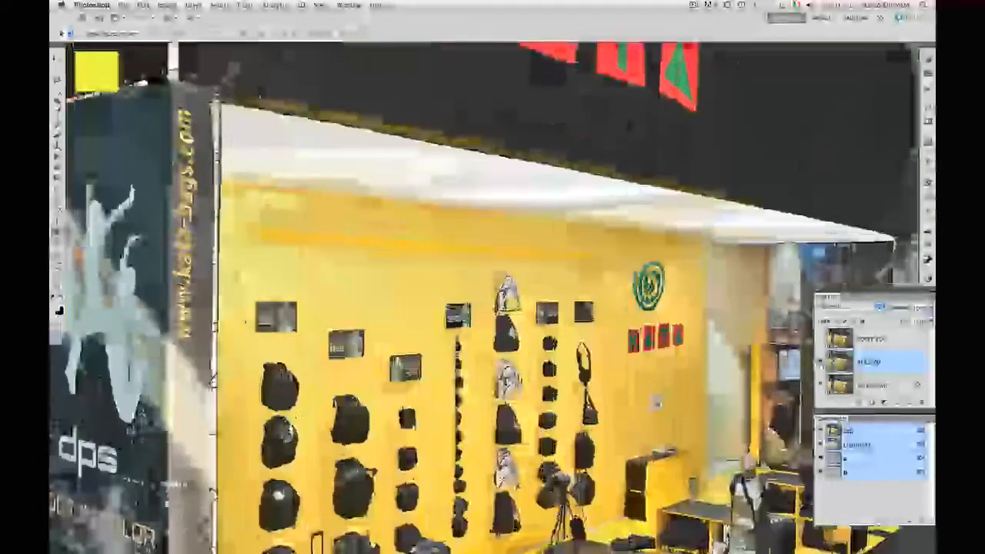
scroll(446, 298, "down", 8)
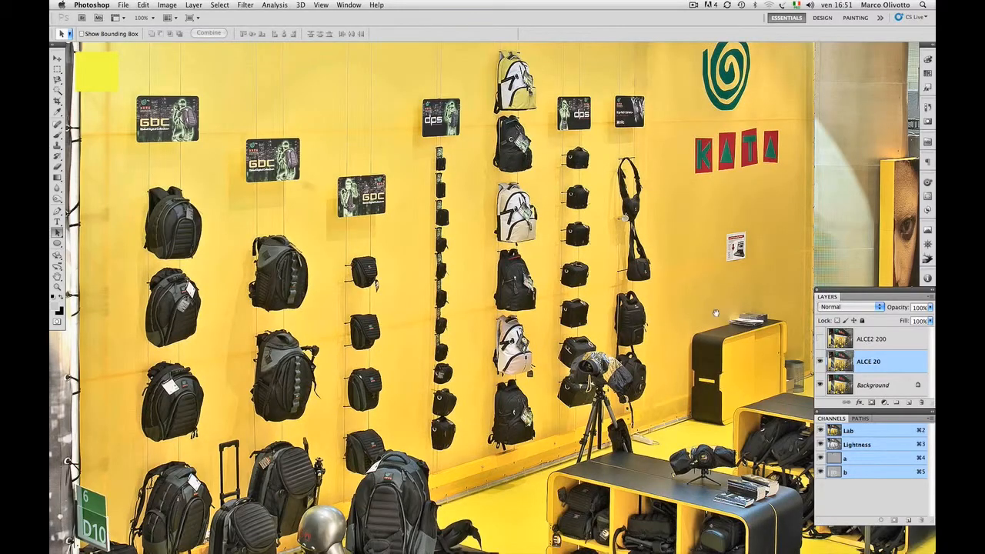
scroll(696, 313, "right", 2)
left_click(821, 362)
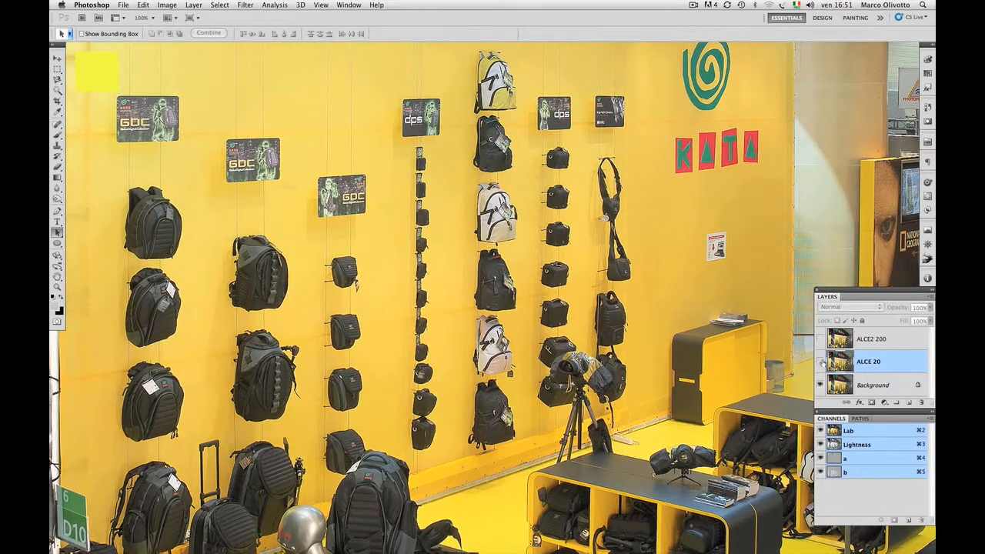
left_click(821, 361)
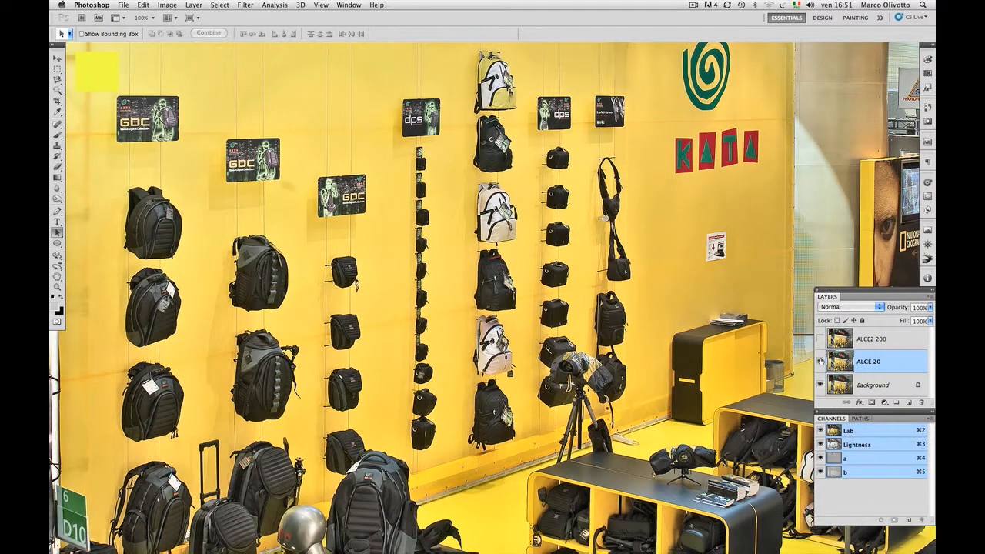
Step: Compare the ALCE2 200, ALCE 20 and Background versions of the backpack wall, leaving only ALCE 20 visible above the Background
left_click(821, 339)
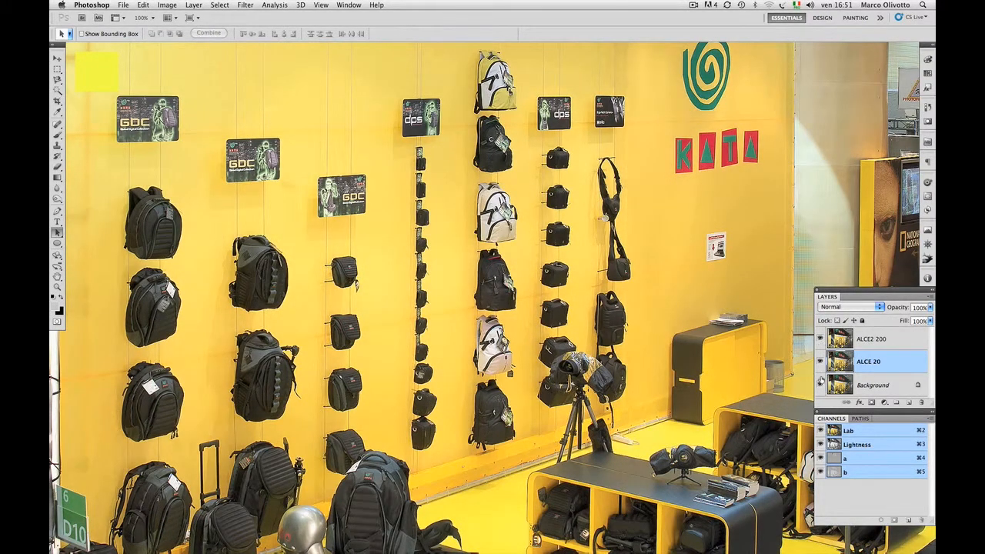
left_click(821, 386, "alt")
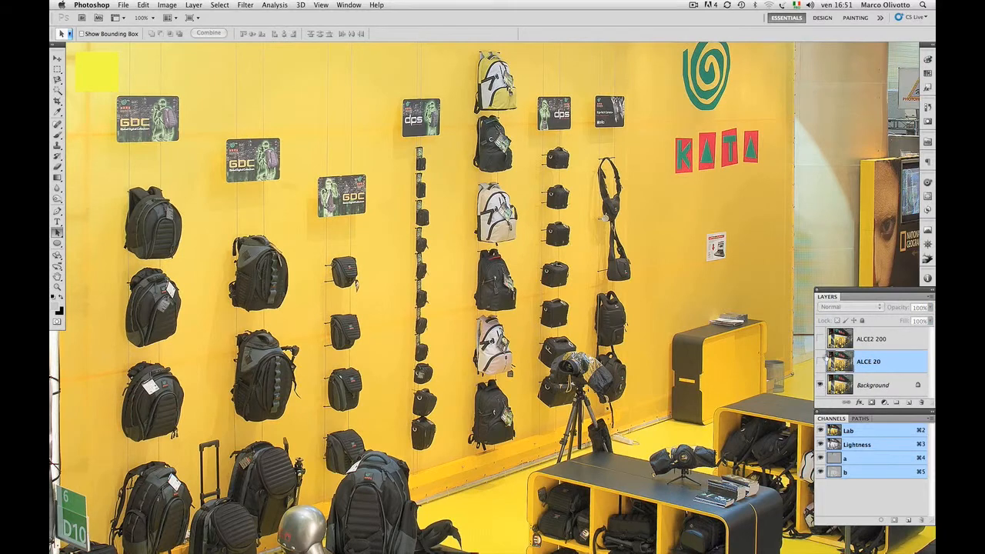
left_click(821, 361)
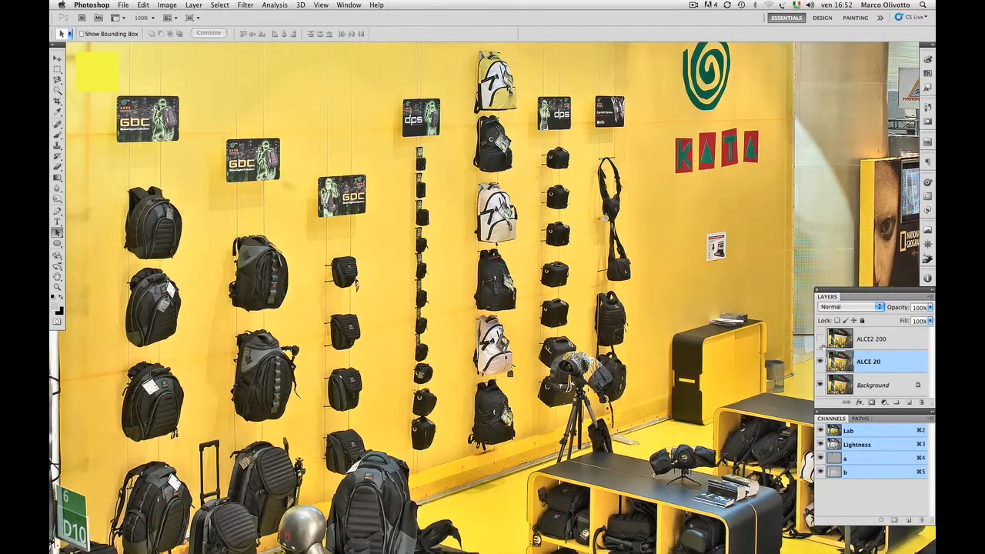
left_click(821, 340)
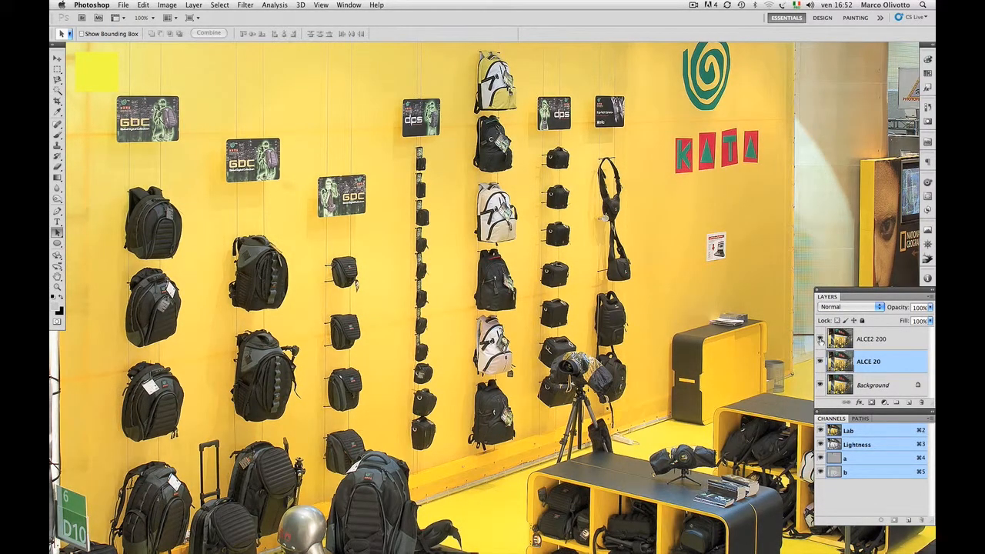
left_click(820, 339)
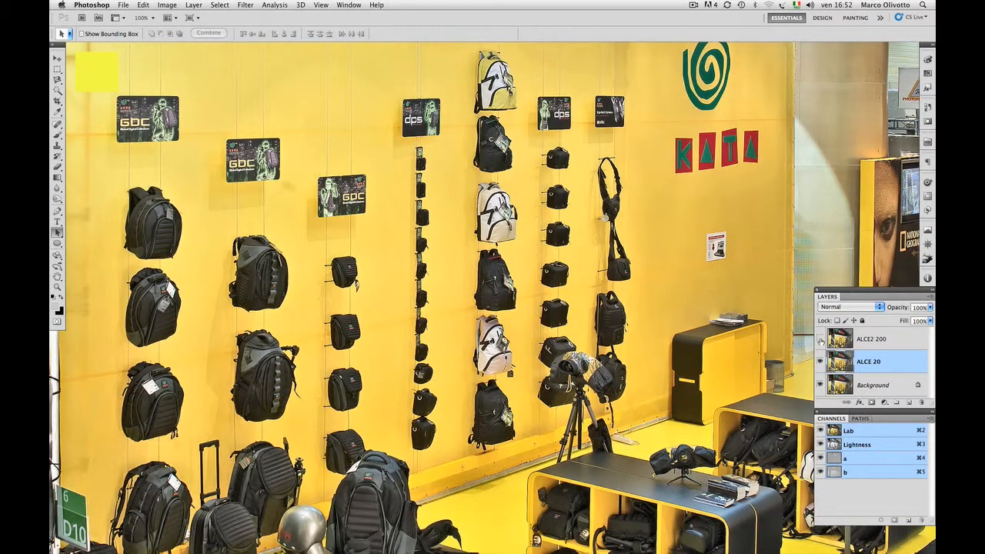
Step: Inspect the b channel on its own across the whole image at 25% zoom and return to the Lab composite
key("super+minus")
key("super+minus")
key("super+minus")
key("super+minus")
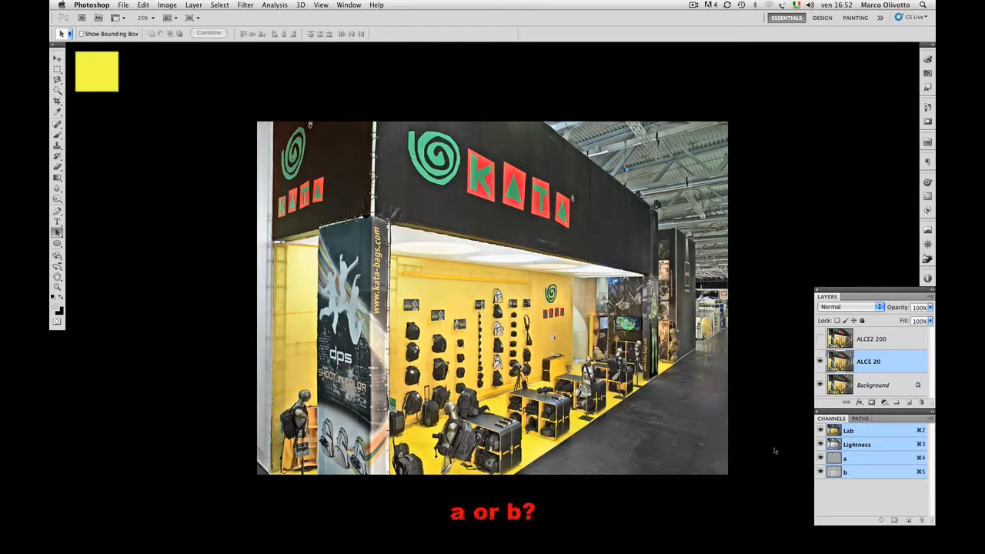
left_click(856, 472)
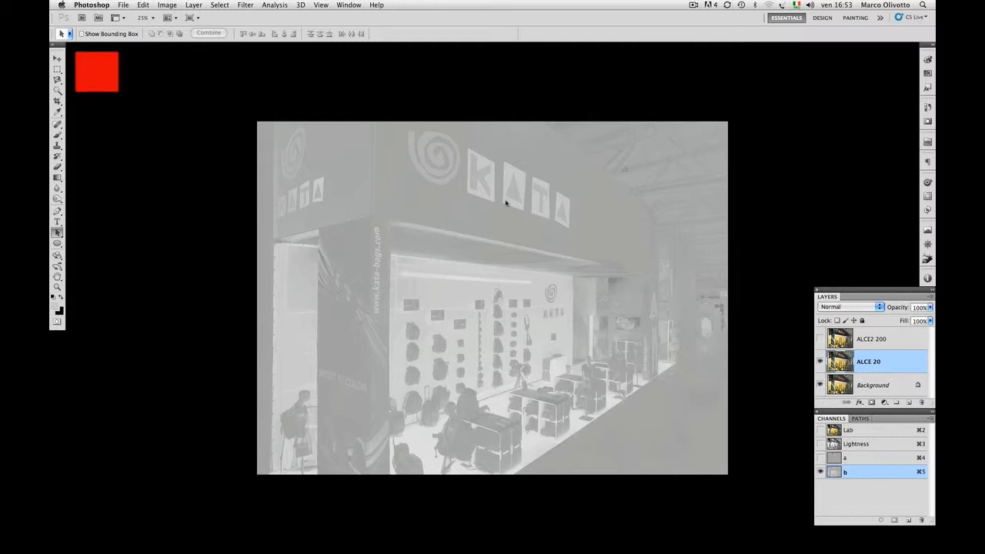
left_click(875, 432)
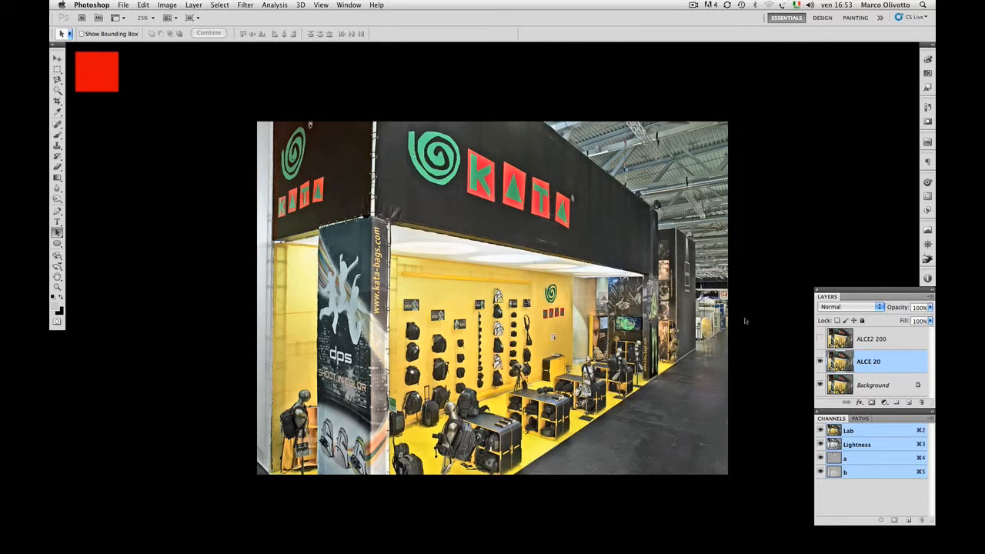
Step: Invert the colours of the ALCE 20 layer
left_click(161, 6)
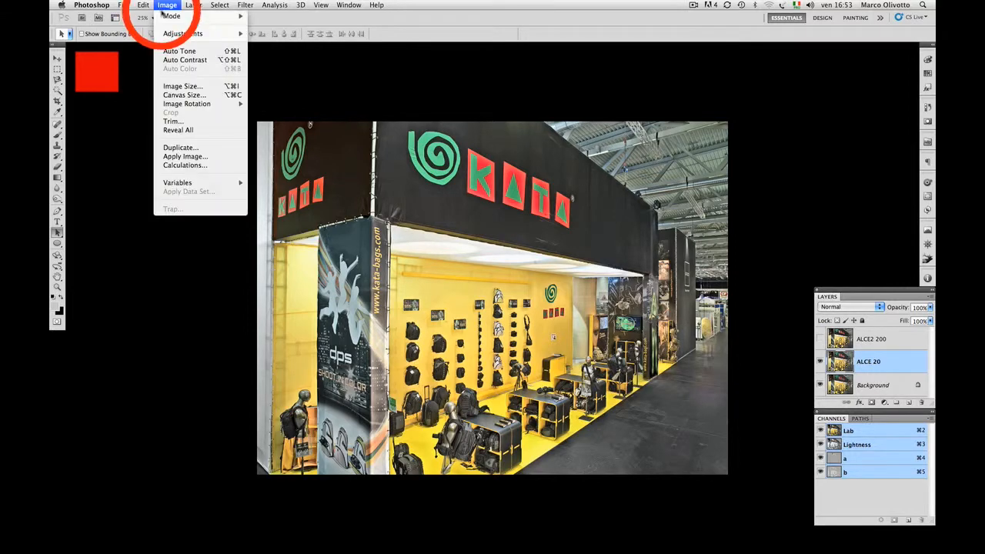
mouse_move(224, 34)
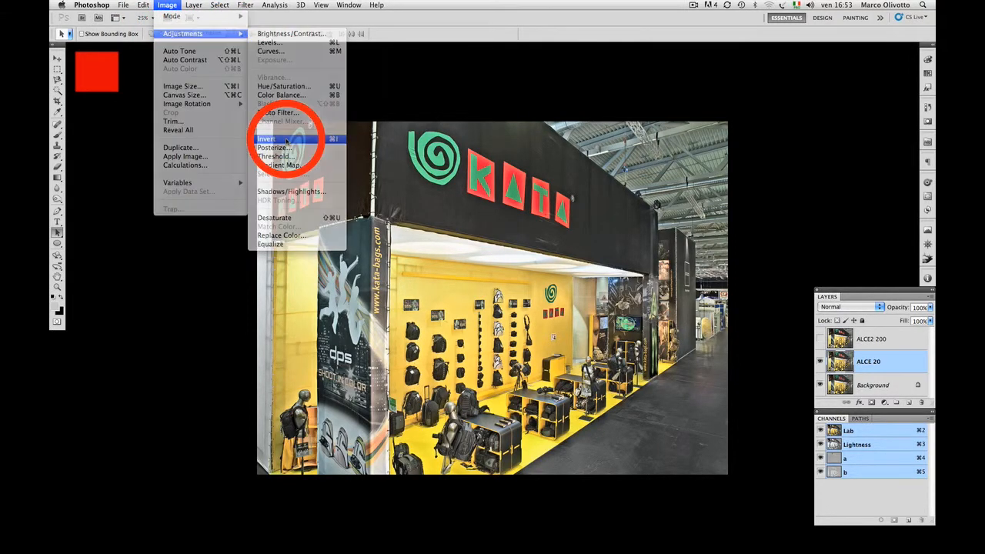
left_click(287, 140)
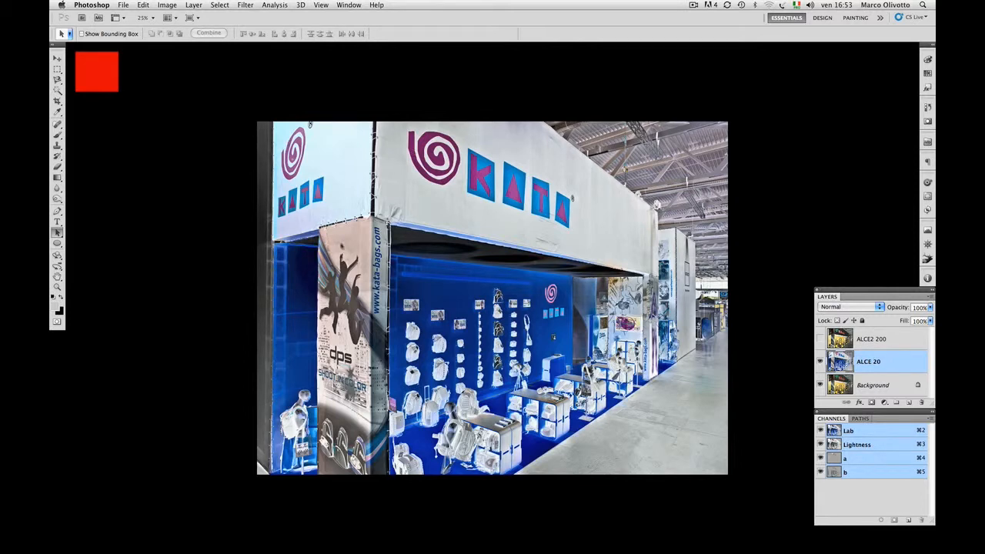
Step: In the ALCE 20 layer's blending options, set Blend If to b and lower the underlying layer's upper limit to 145
double_click(901, 369)
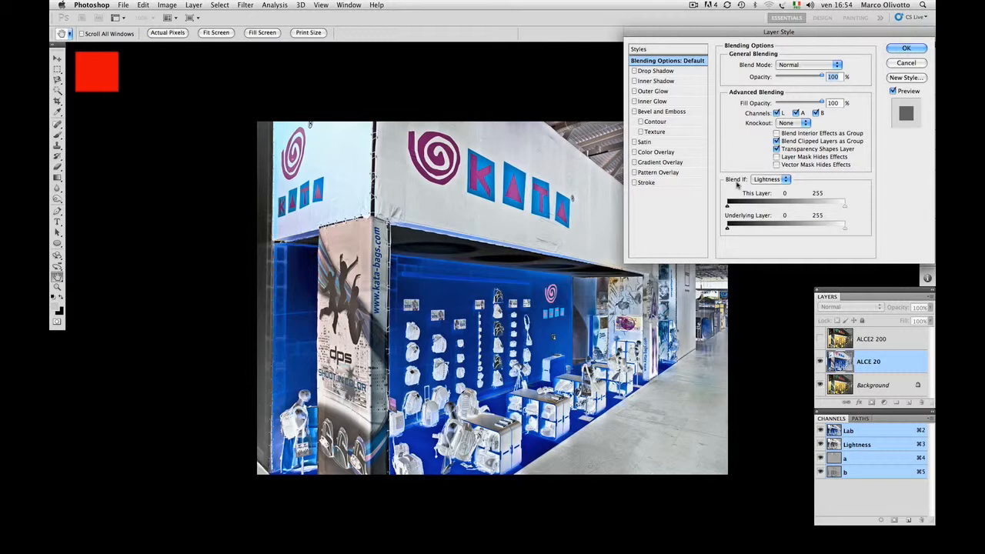
left_click(766, 180)
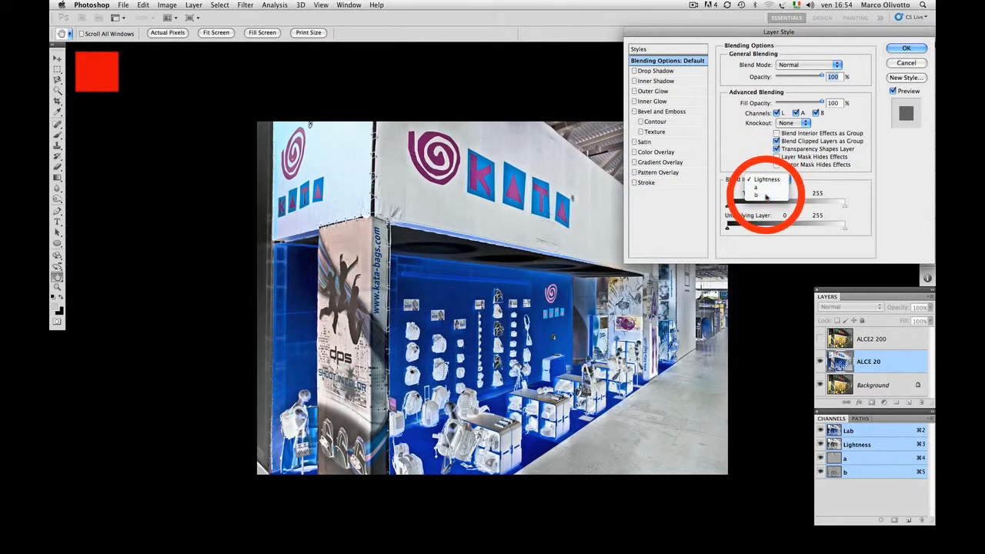
left_click(766, 195)
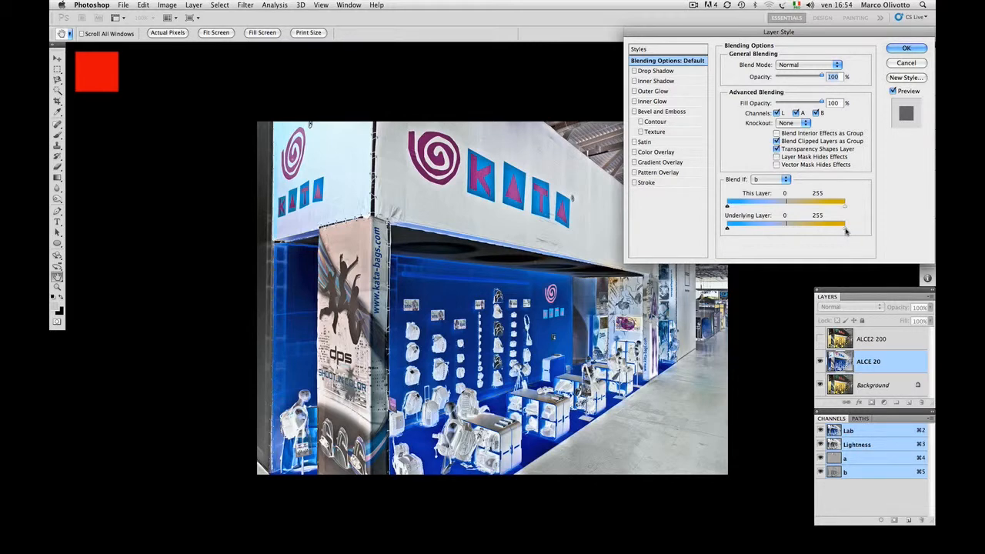
left_click_drag(845, 231, 794, 232)
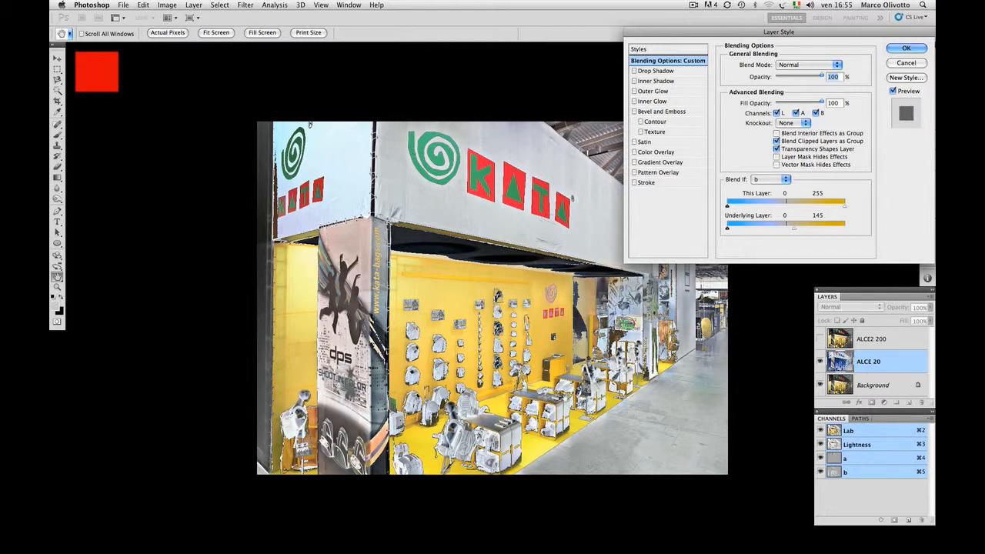
Step: Split the underlying layer's upper b limit into a 140 / 145 transition, compare the preview off and on, and apply the blending options
left_click(793, 229, "alt")
left_click_drag(794, 229, 790, 231)
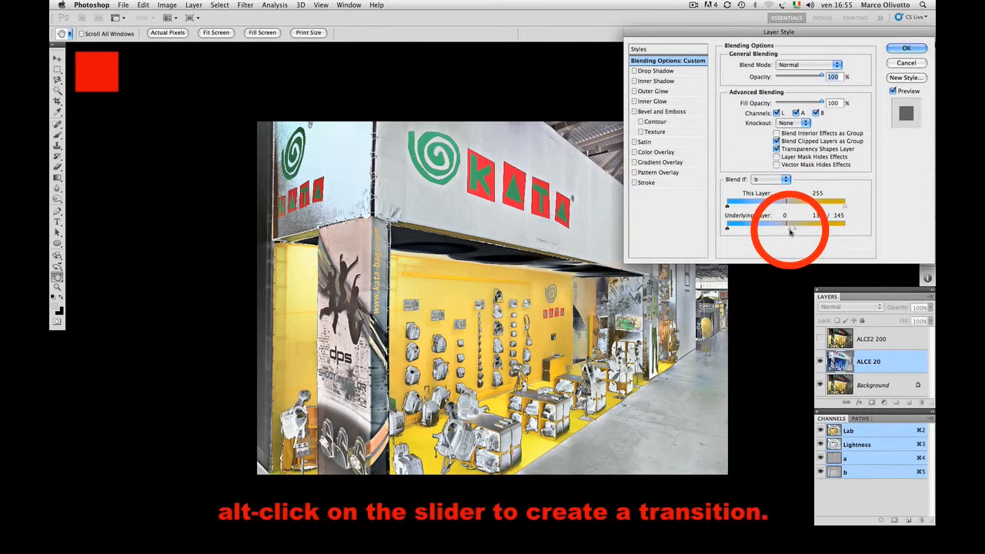
left_click_drag(790, 231, 792, 231)
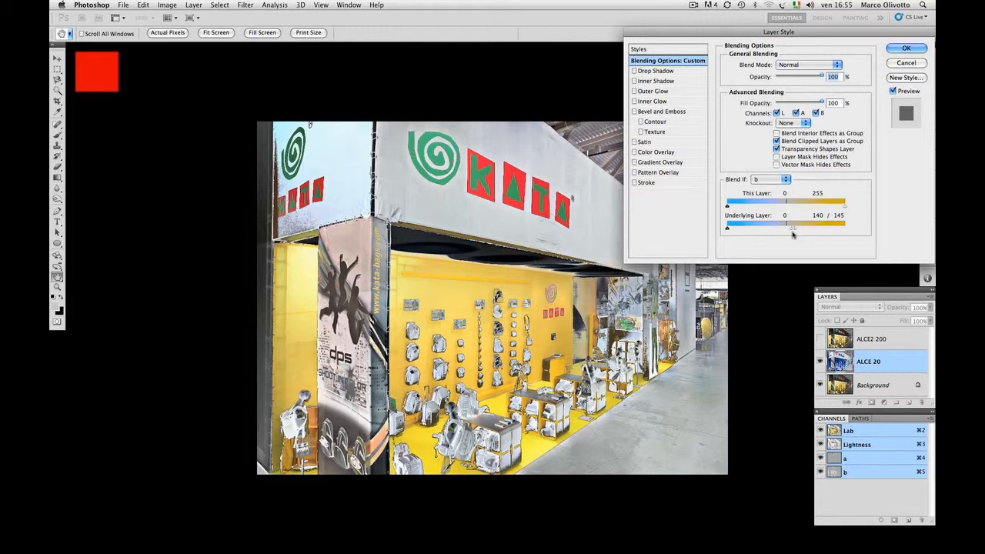
left_click(893, 90)
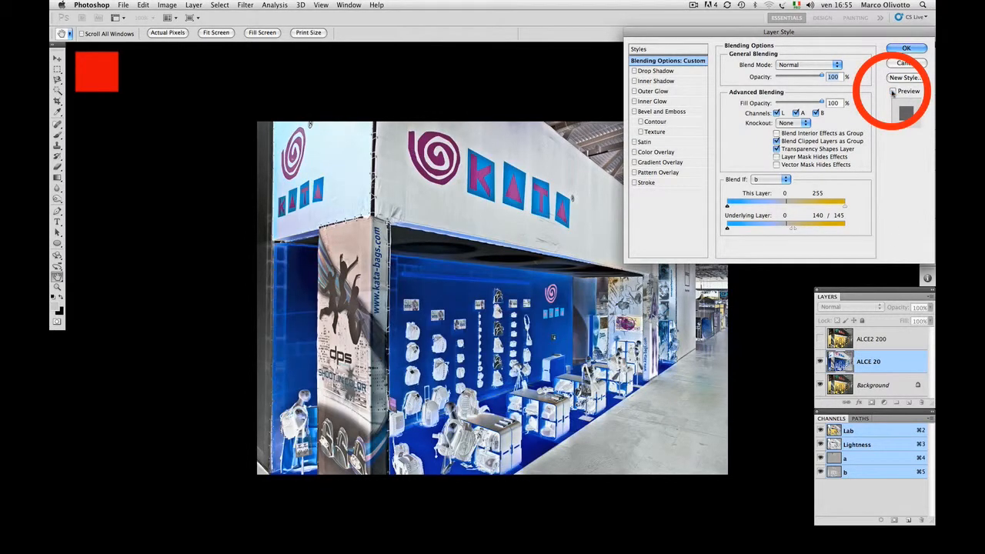
left_click(893, 91)
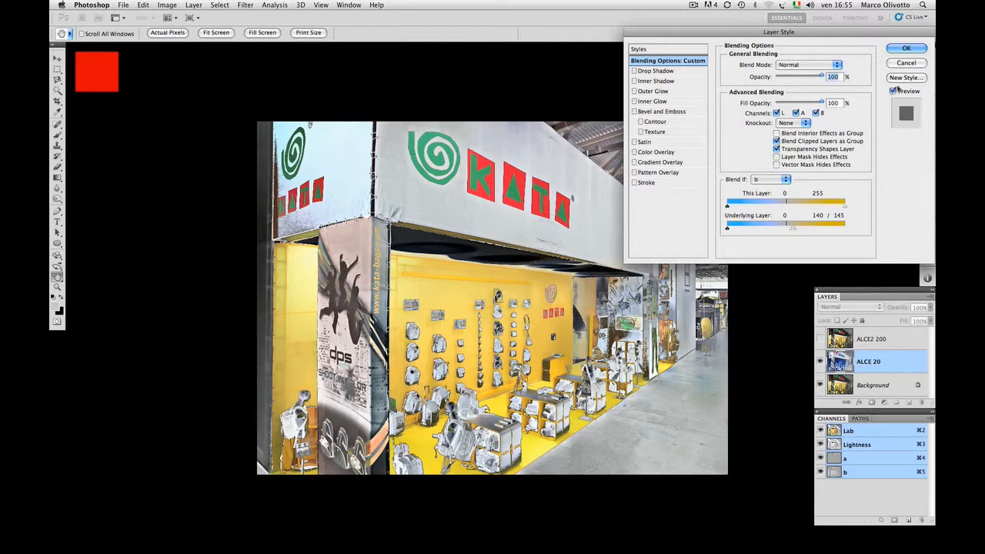
left_click(906, 48)
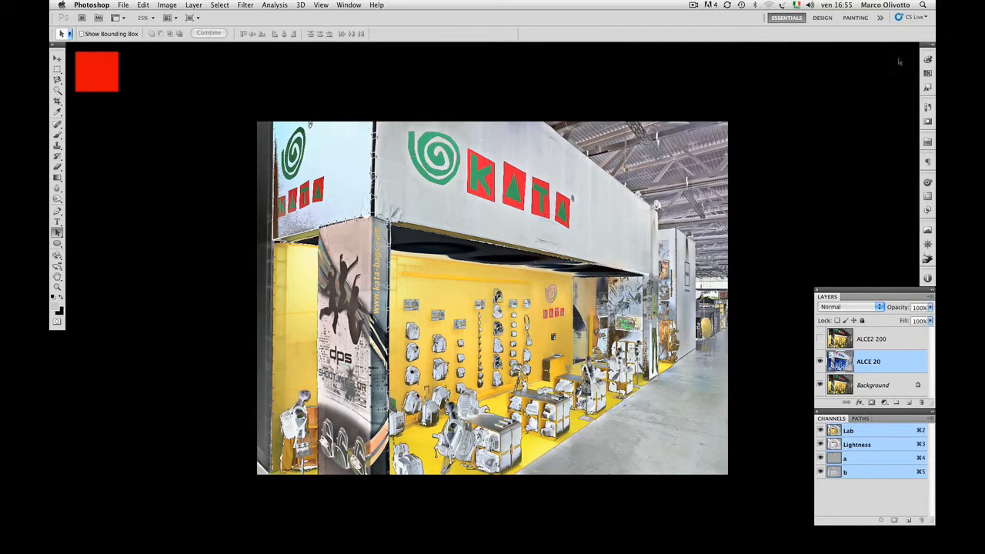
Step: Reverse the inversion of the ALCE 20 layer to restore its original colours
left_click(170, 4)
mouse_move(177, 35)
left_click(287, 141)
key("super+z")
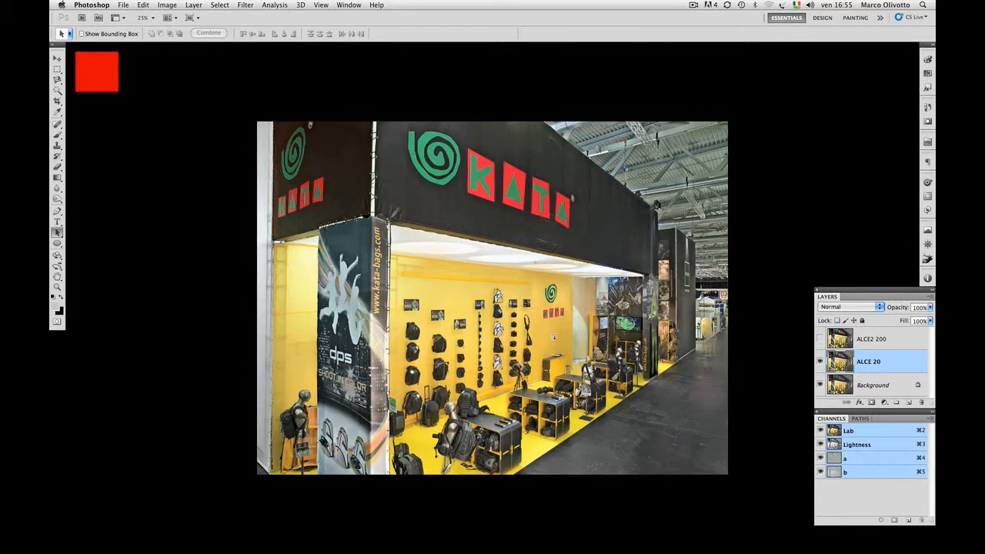
Step: Compare the image with and without the blended ALCE 20 layer, leaving the layer visible
left_click(821, 362)
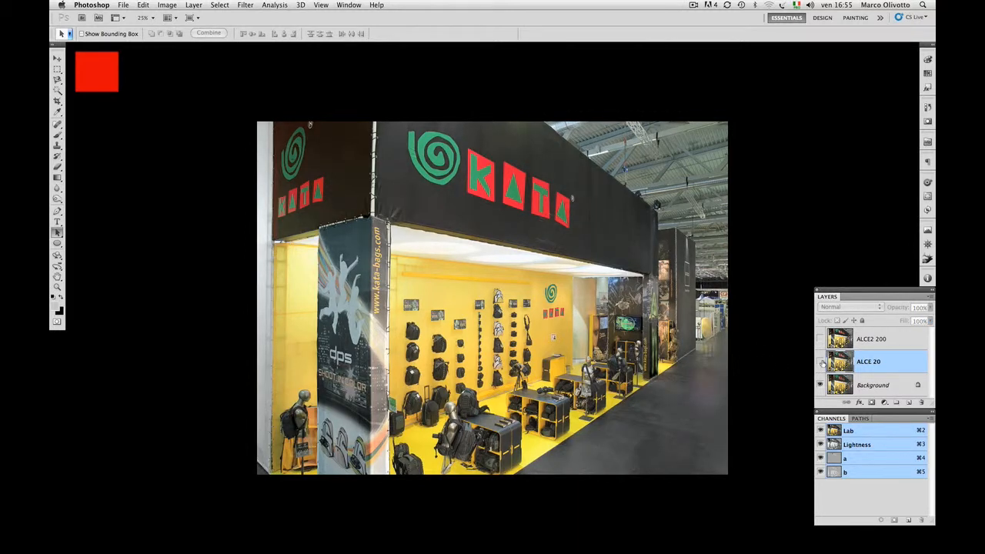
left_click(821, 362)
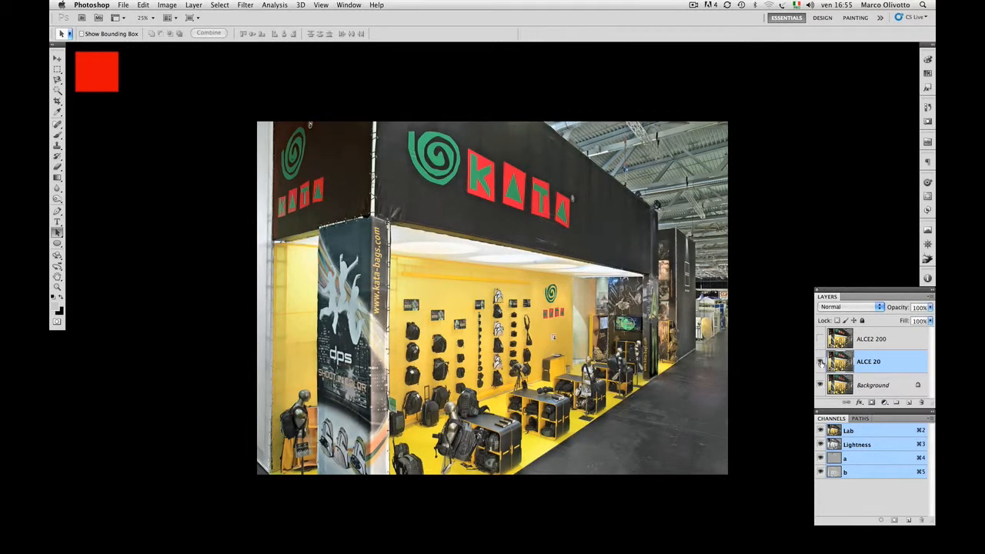
left_click(820, 361)
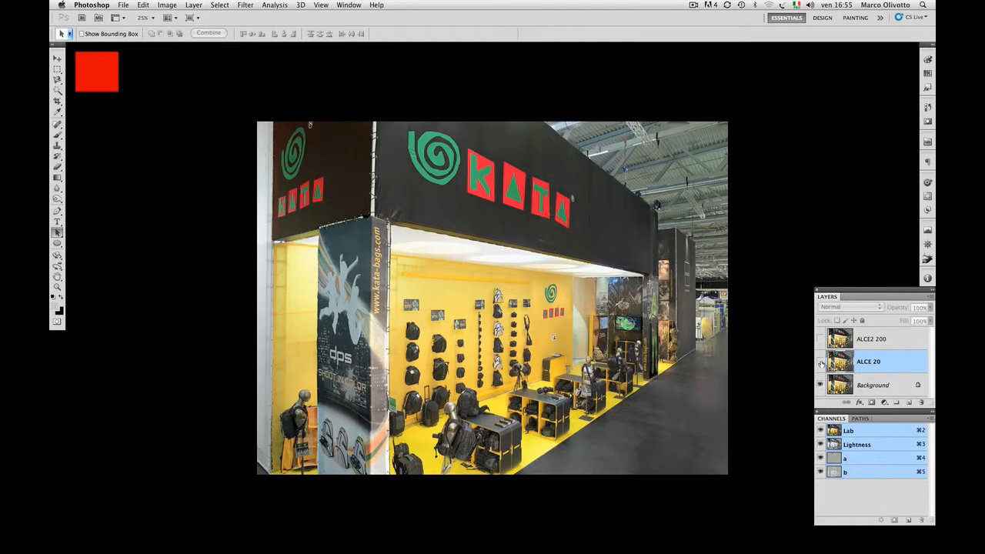
left_click(820, 362)
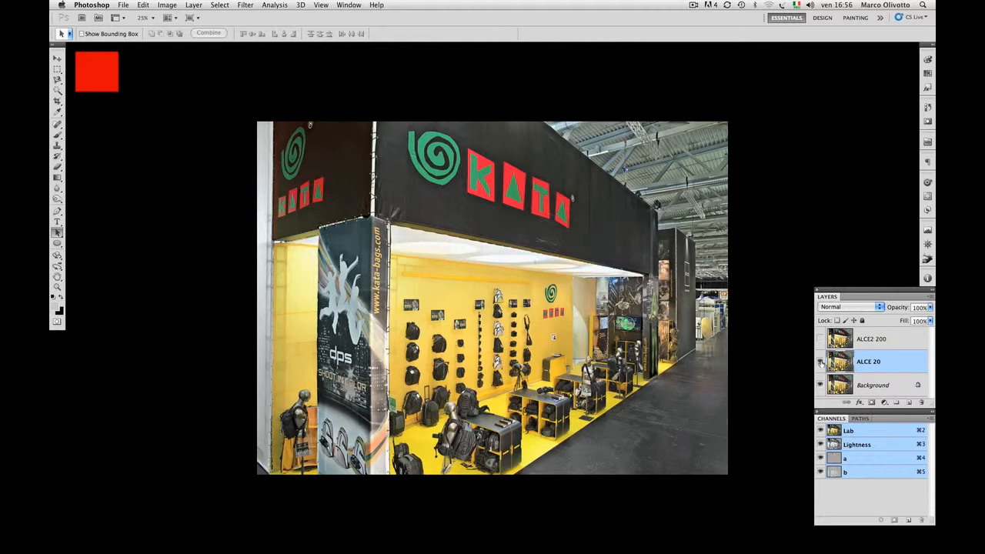
Step: Reset the underlying layer's upper b limit in the ALCE 20 blending options to 255 and apply
double_click(899, 364)
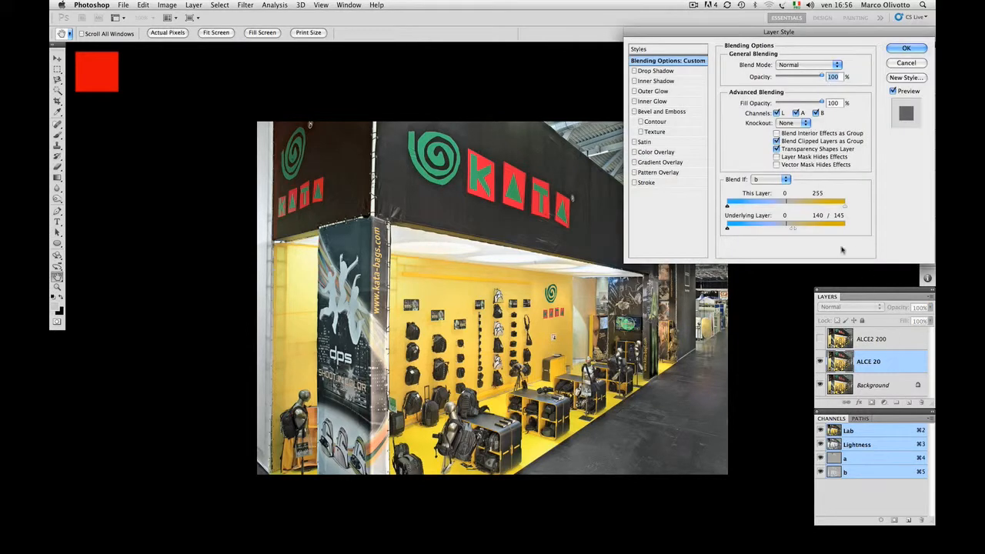
left_click_drag(796, 229, 846, 228)
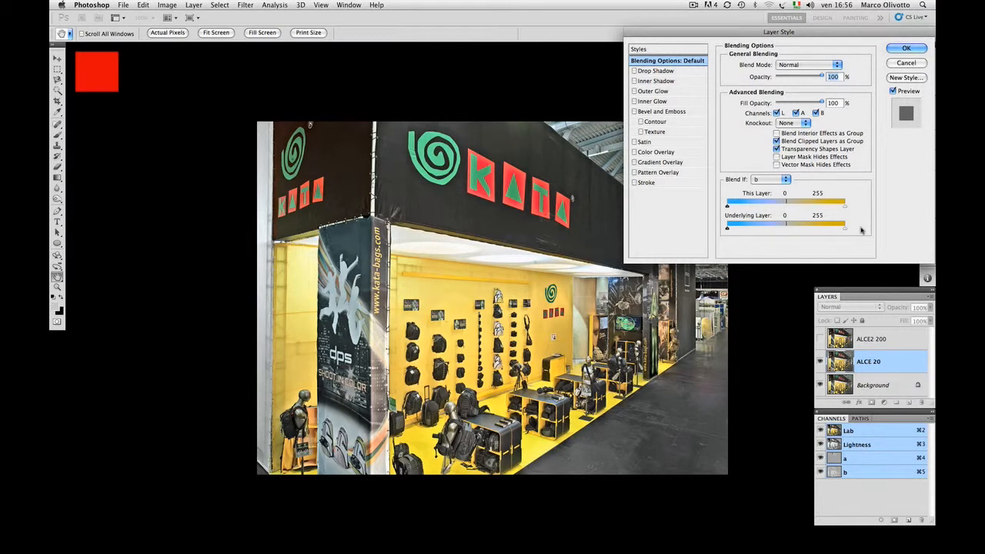
left_click(906, 48)
Step: Invert the colours of the ALCE 20 layer so its coverage stands out against the background
left_click(167, 5)
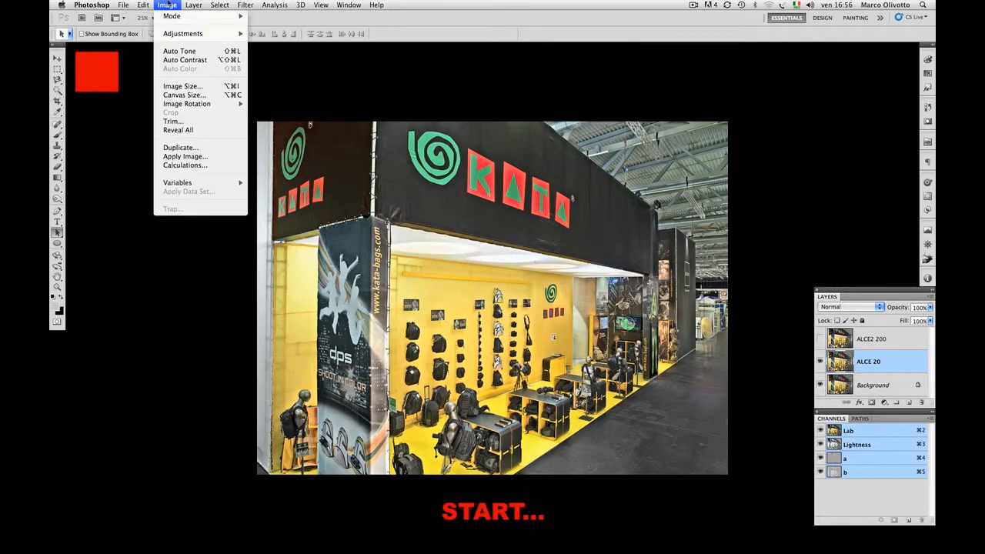
mouse_move(236, 38)
left_click(277, 140)
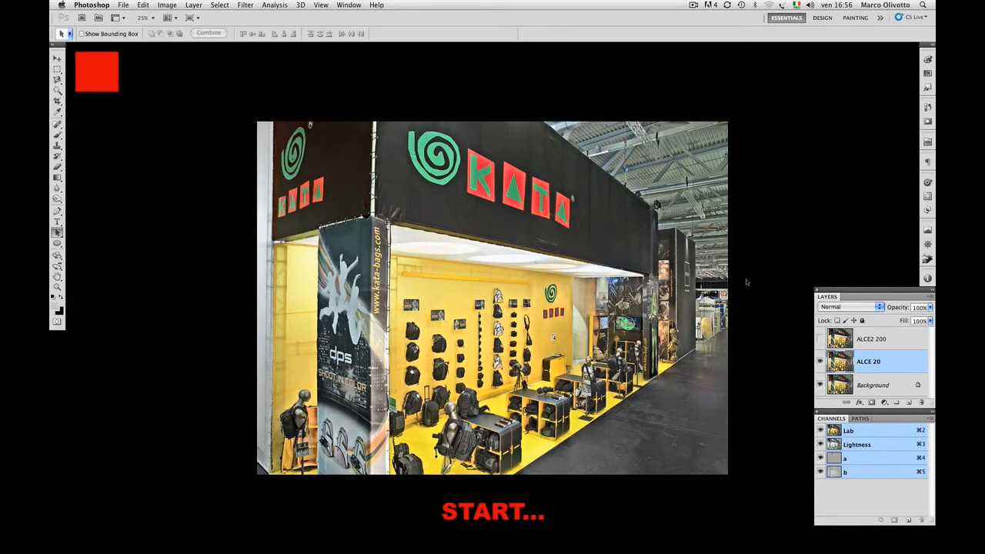
Step: In the inverted ALCE 20 layer's blending options, set Blend If to b and the underlying layer's upper limit to 145
key("h")
double_click(905, 365)
left_click(766, 179)
left_click(765, 197)
left_click(844, 228)
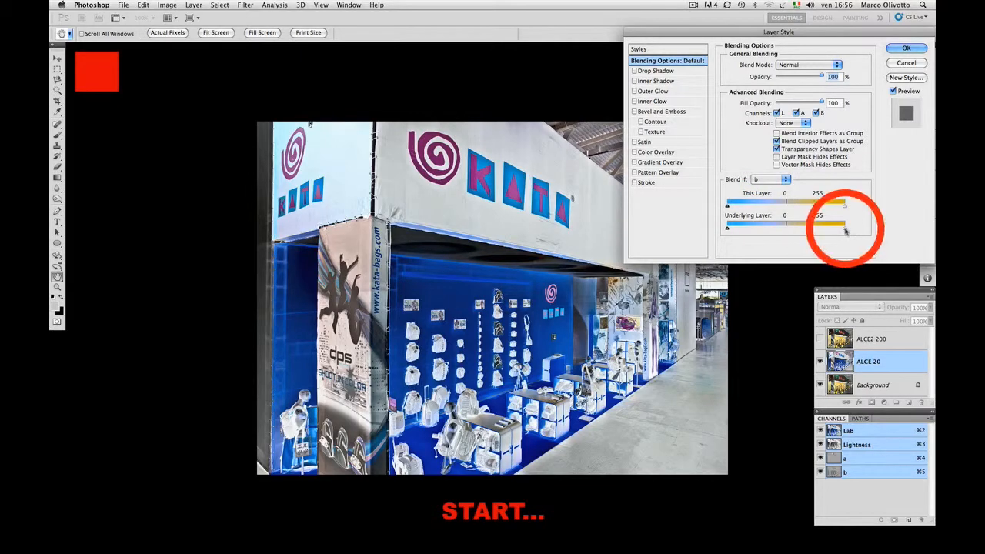
left_click_drag(845, 230, 795, 232)
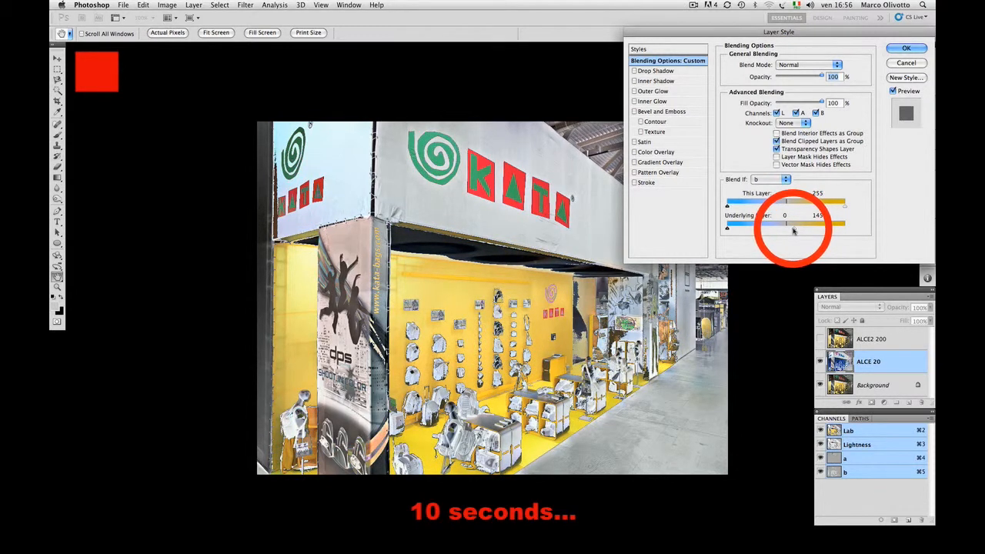
Step: Split the underlying layer's upper b limit into a 140 / 145 transition and apply the blending options
key("alt")
left_click_drag(796, 232, 793, 231)
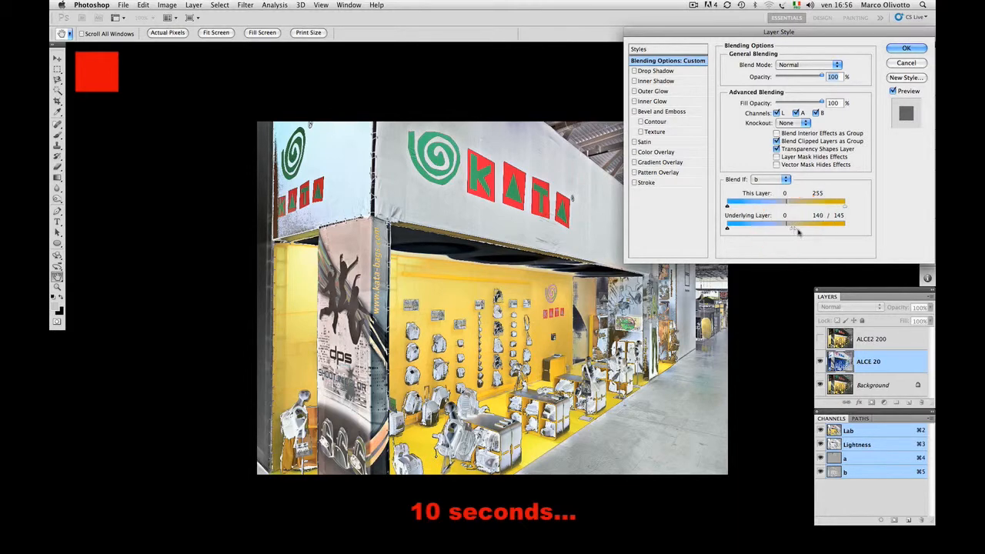
left_click(909, 49)
Step: Invert the ALCE 20 layer again to bring back its original colours
left_click(168, 5)
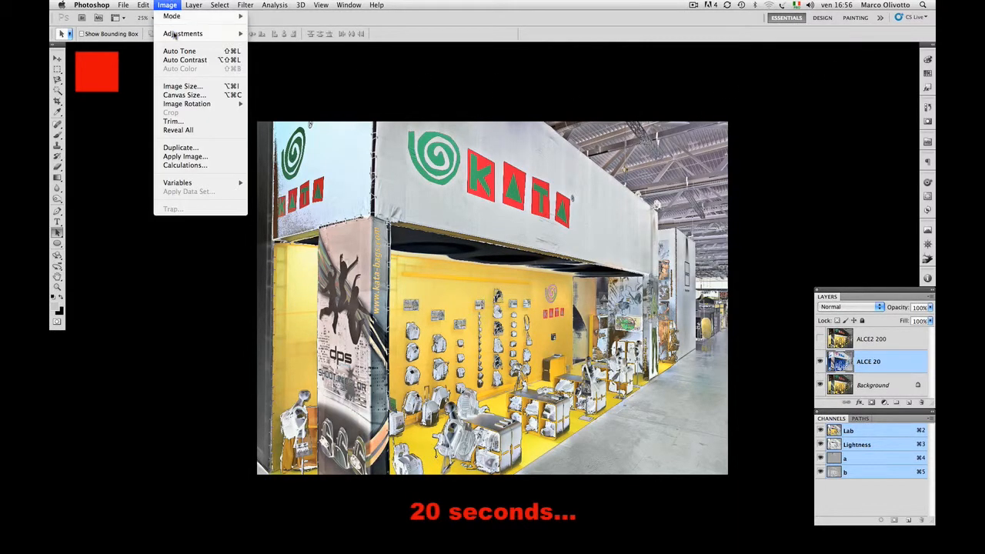
mouse_move(175, 33)
left_click(322, 142)
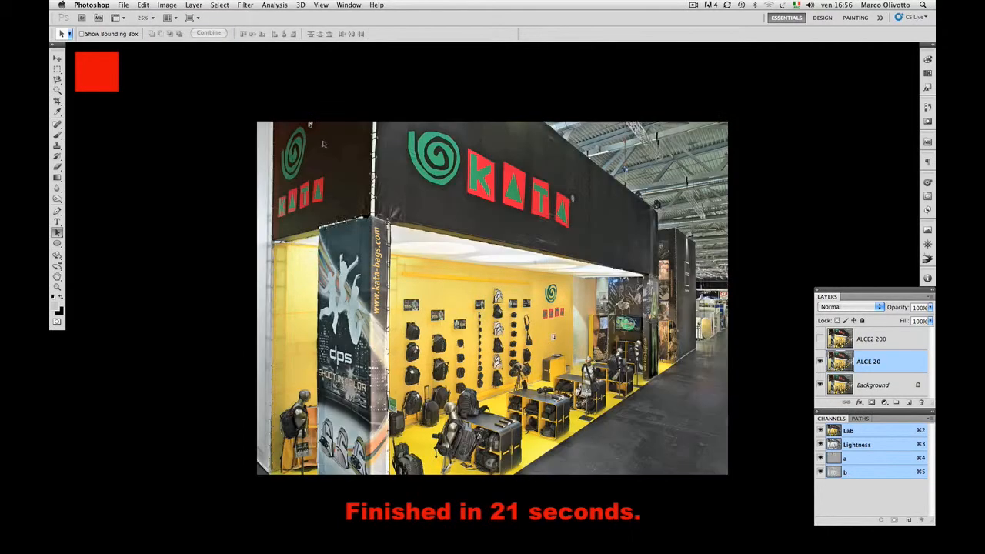